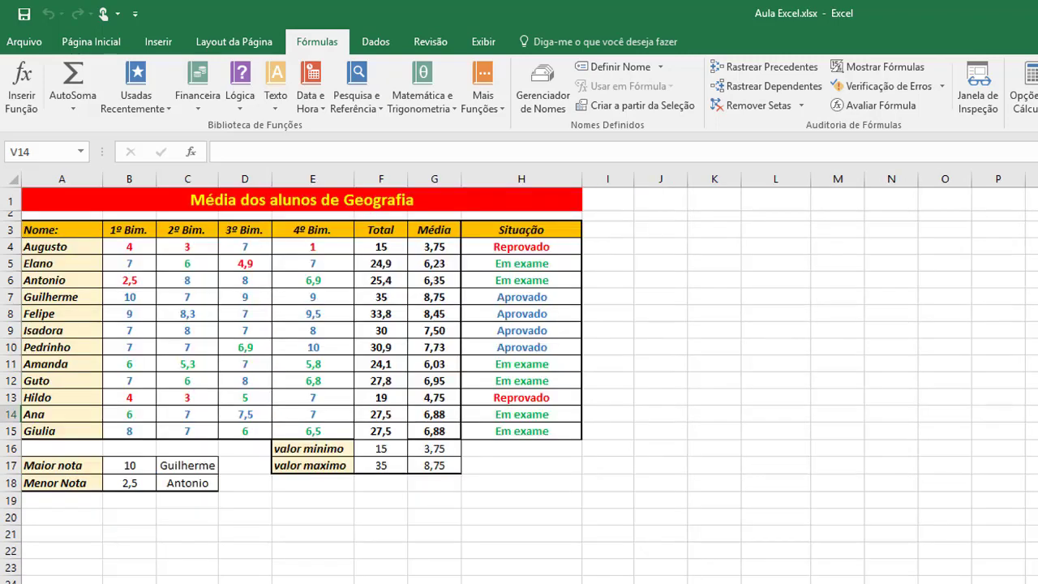
Step: Move to the Vendas de Sacas de Soja em 2017 sheet, select the January price in B4, and return to the Fórmulas tab
left_click(141, 245)
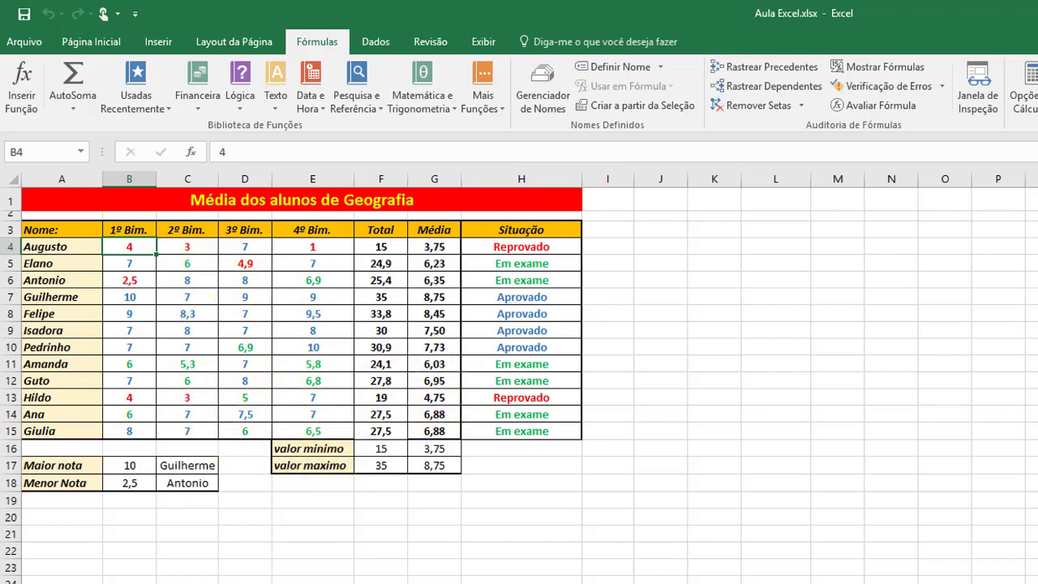
key("ctrl+Page_Down")
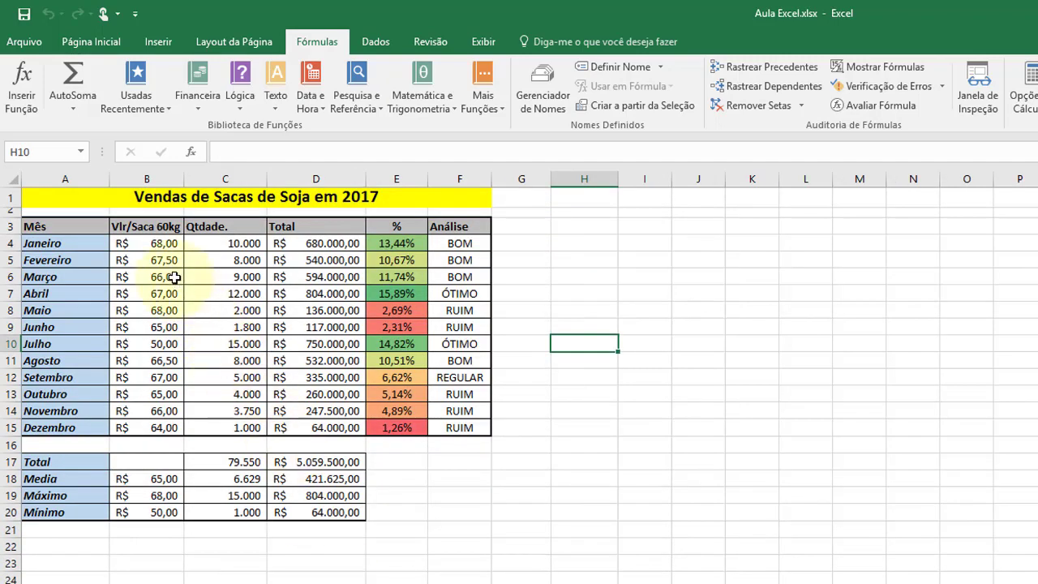
left_click(152, 243)
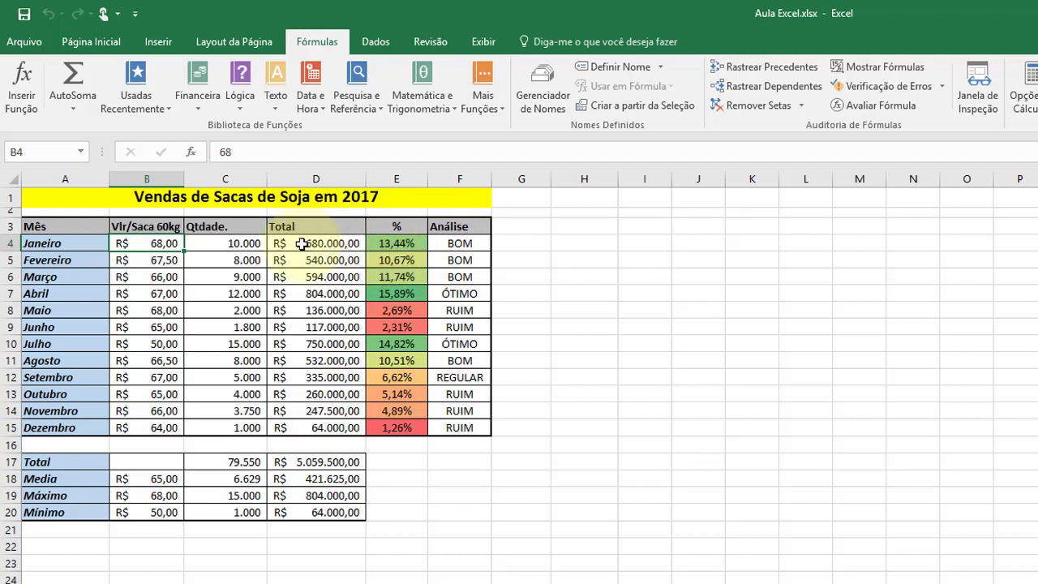
left_click(141, 256)
left_click(141, 243)
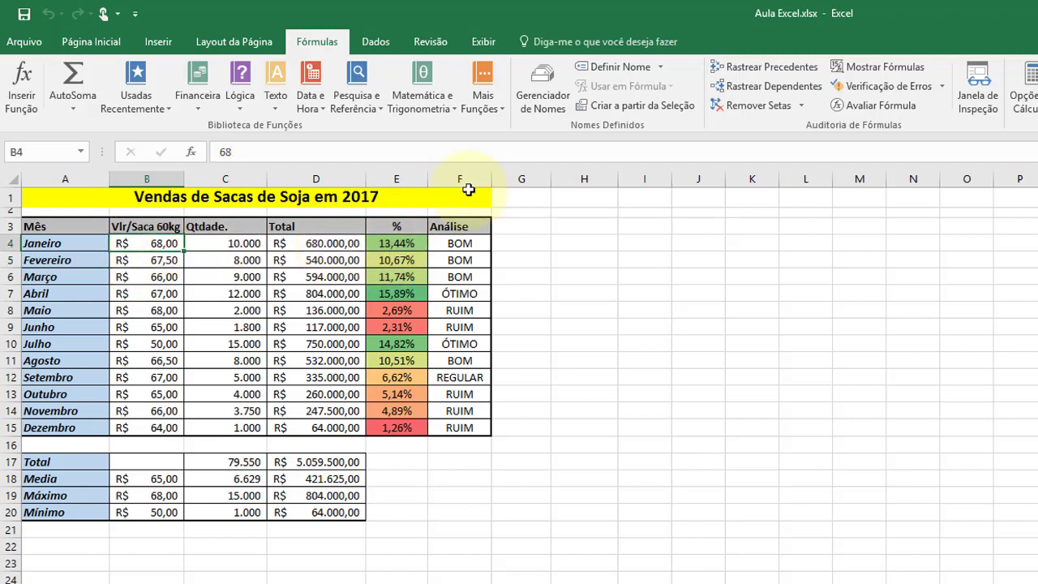
left_click(91, 41)
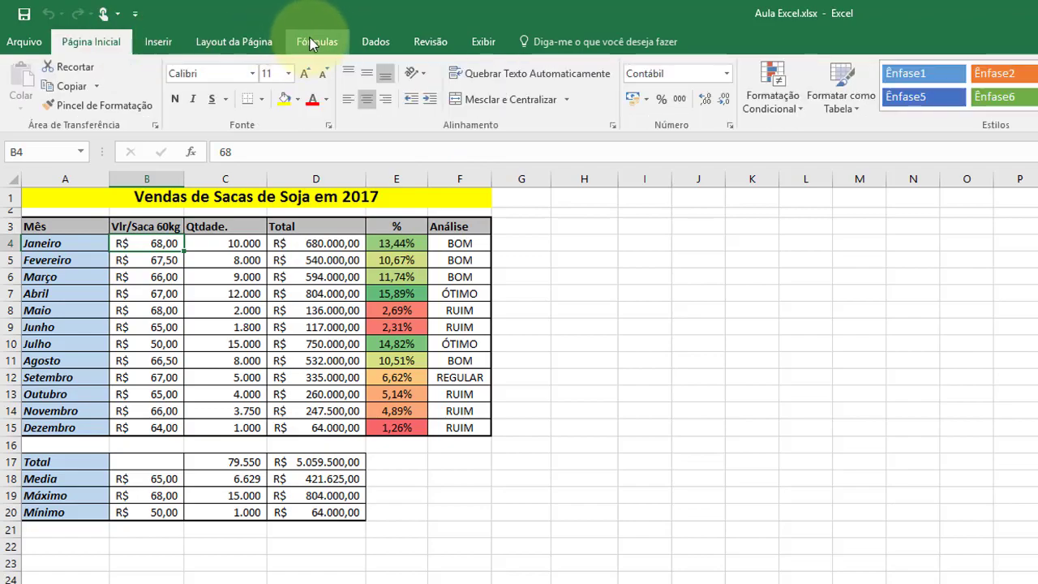
left_click(314, 42)
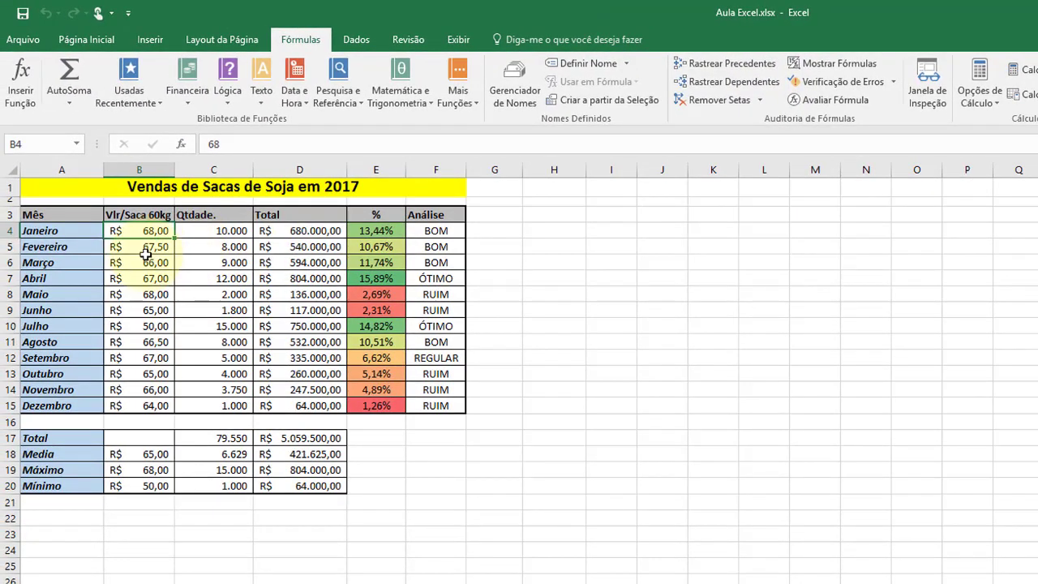
left_click(145, 249)
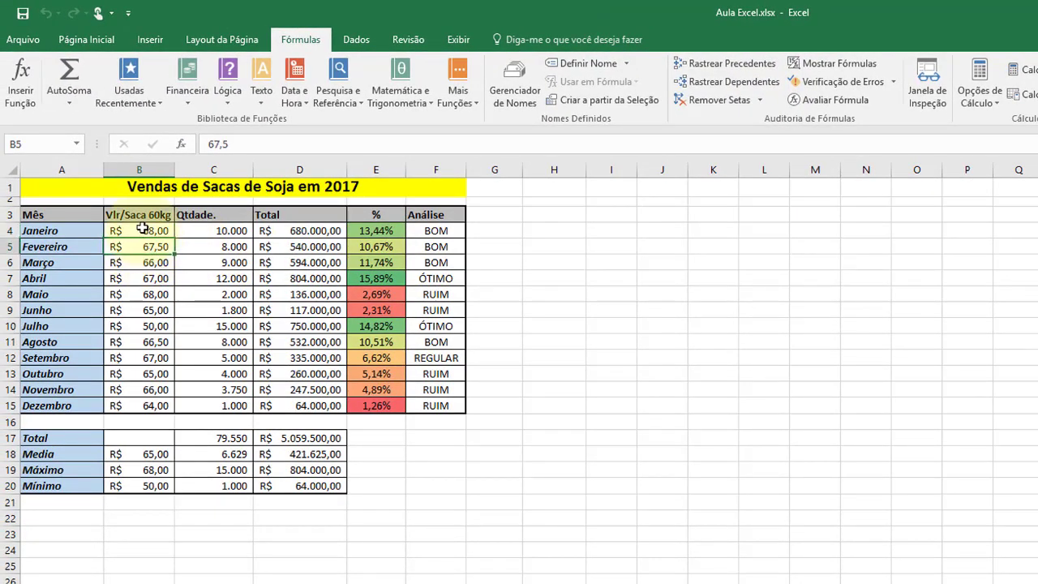
left_click(142, 229)
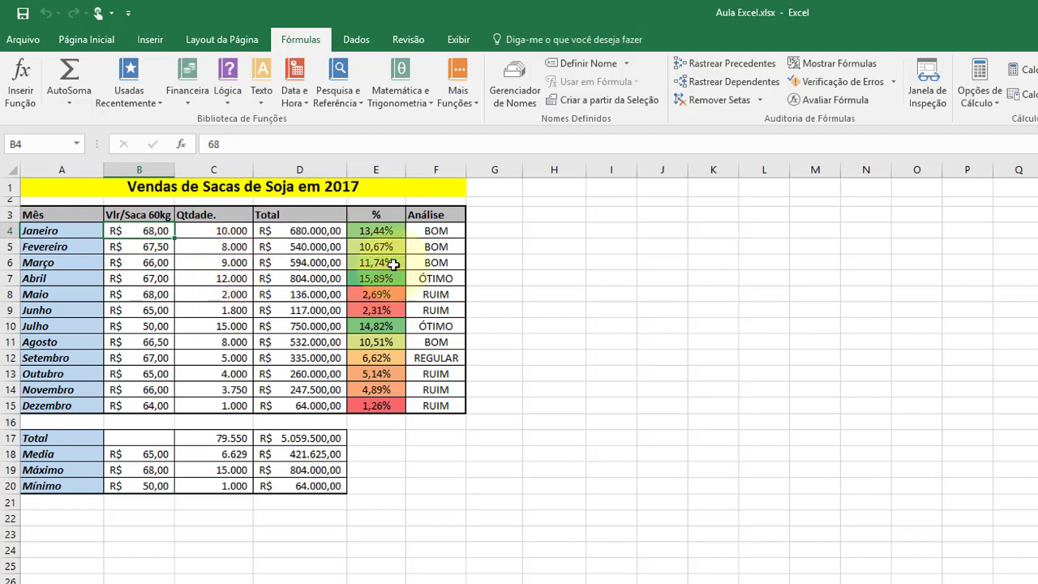
left_click(713, 88)
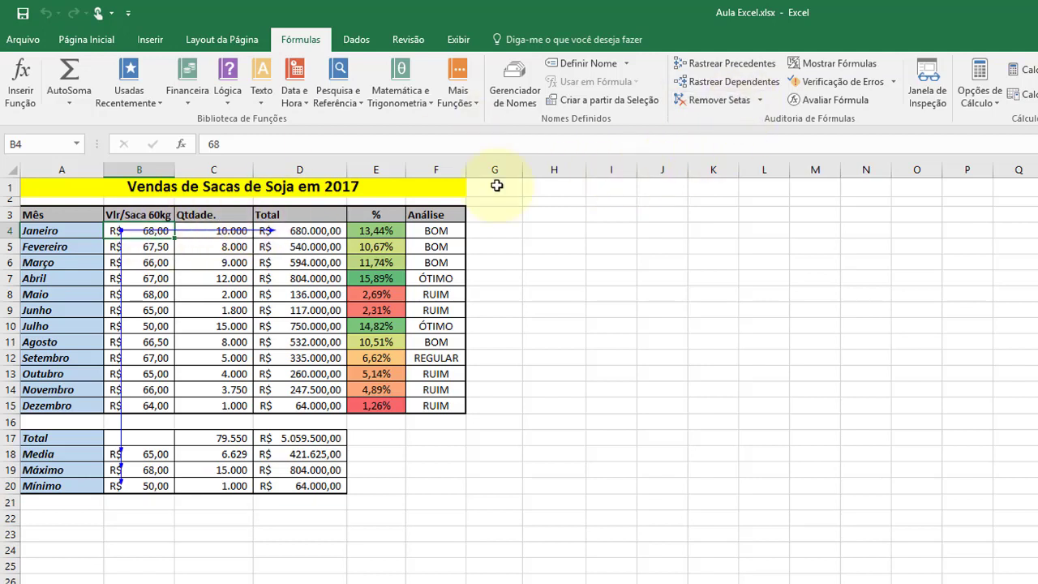
left_click(713, 100)
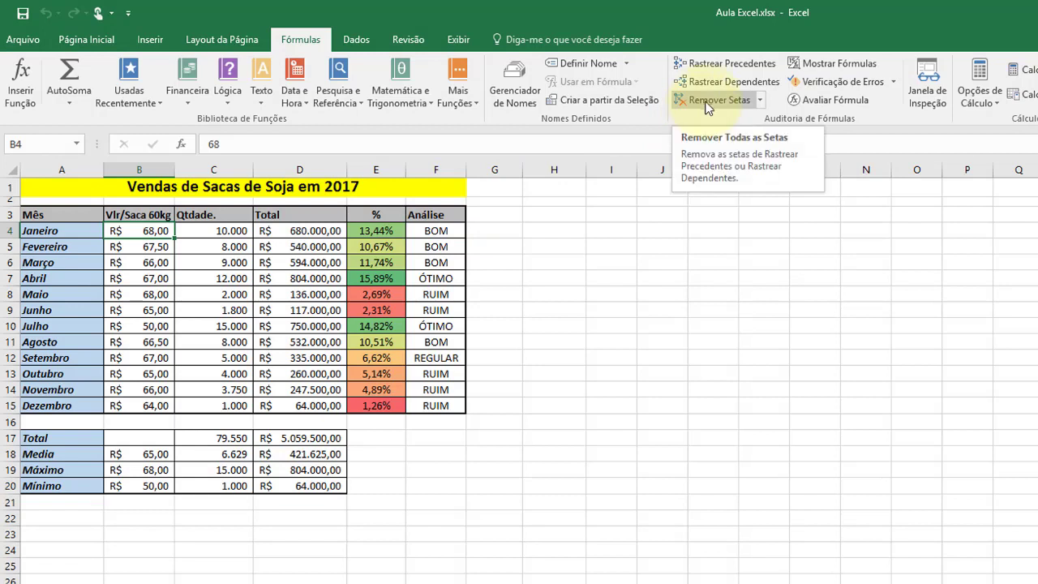
left_click(715, 64)
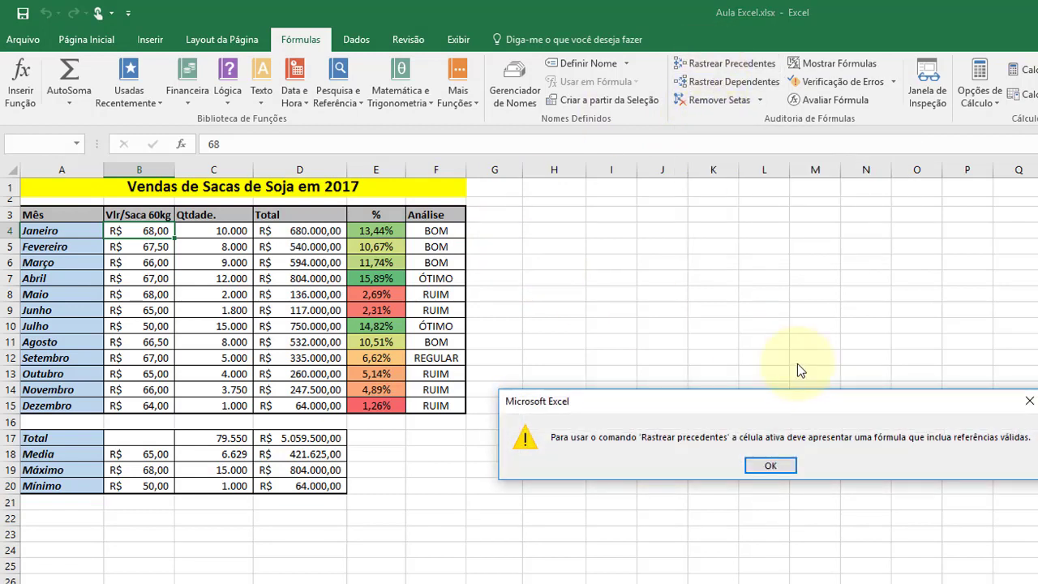
left_click(771, 467)
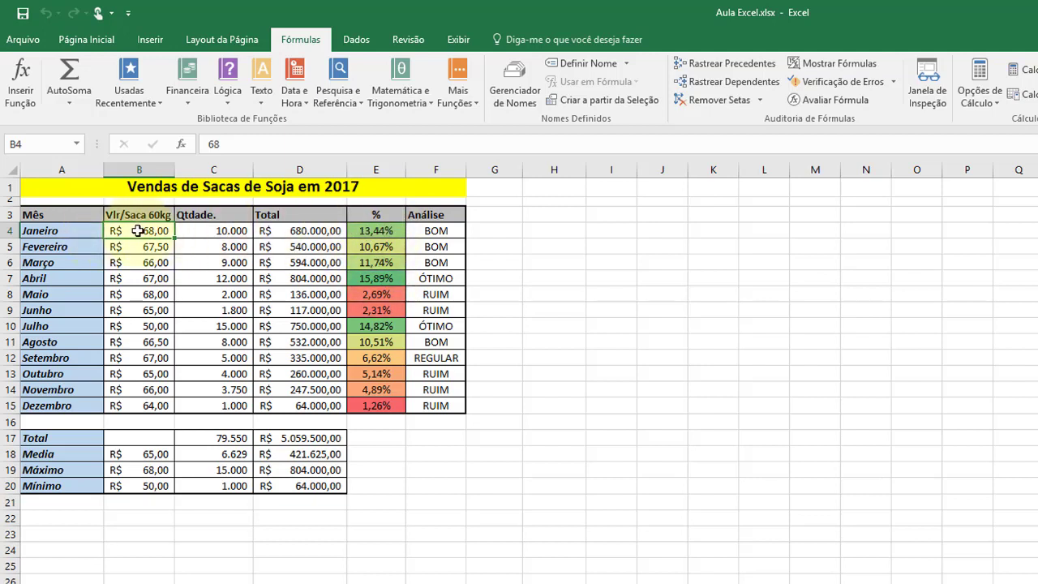
left_click(296, 231)
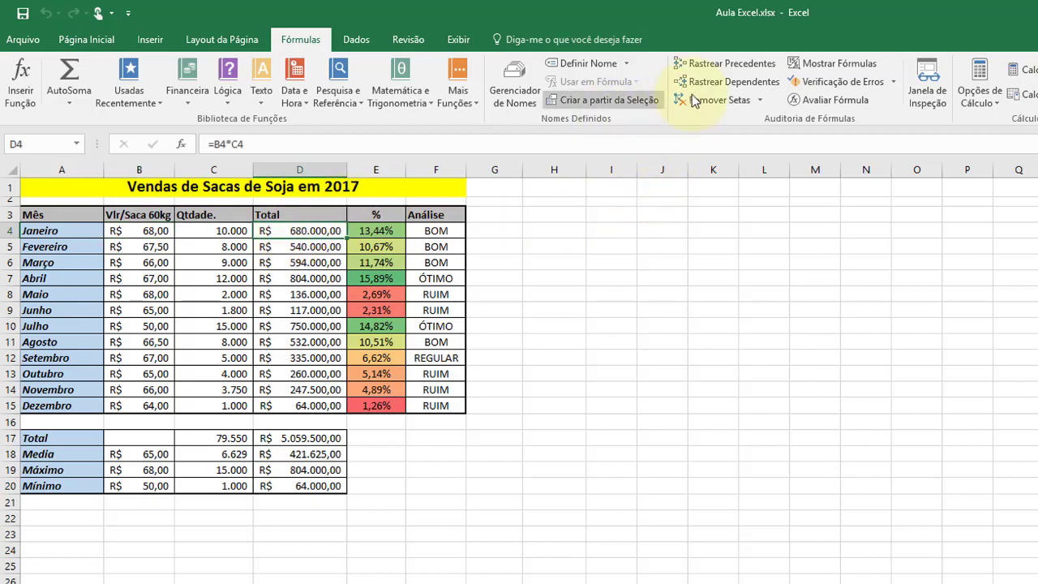
left_click(706, 67)
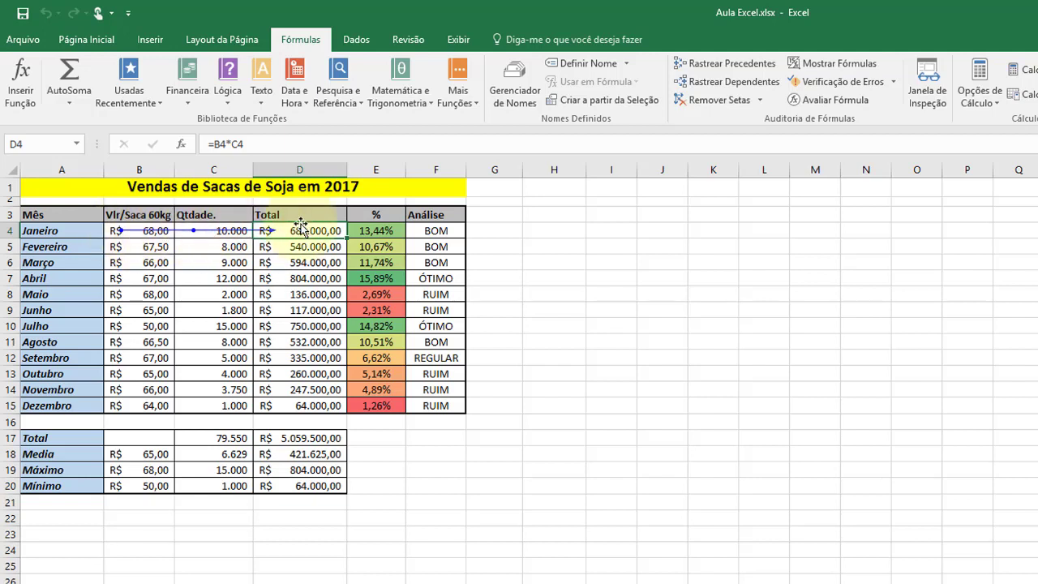
left_click(388, 228)
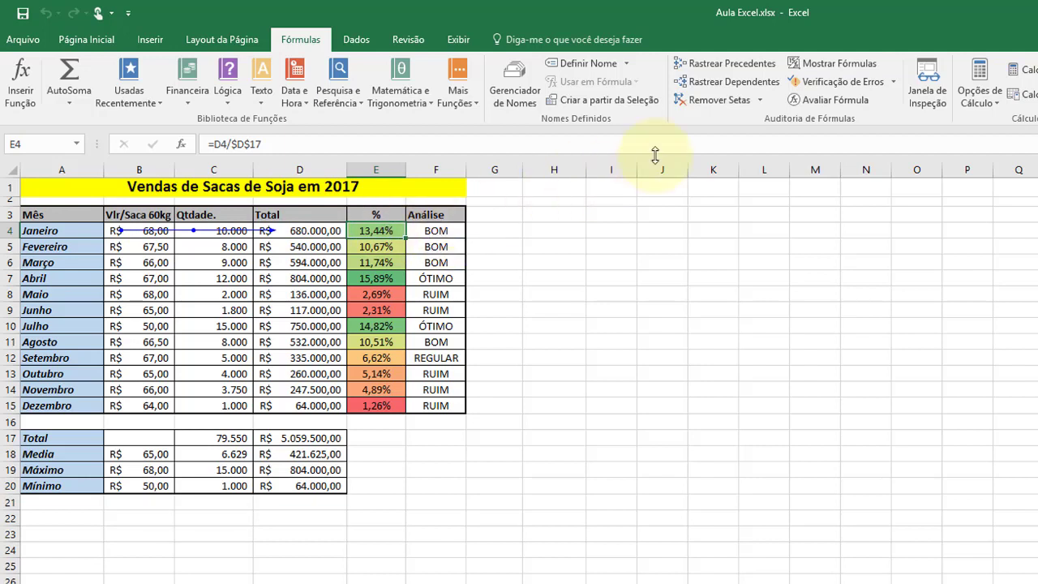
left_click(706, 85)
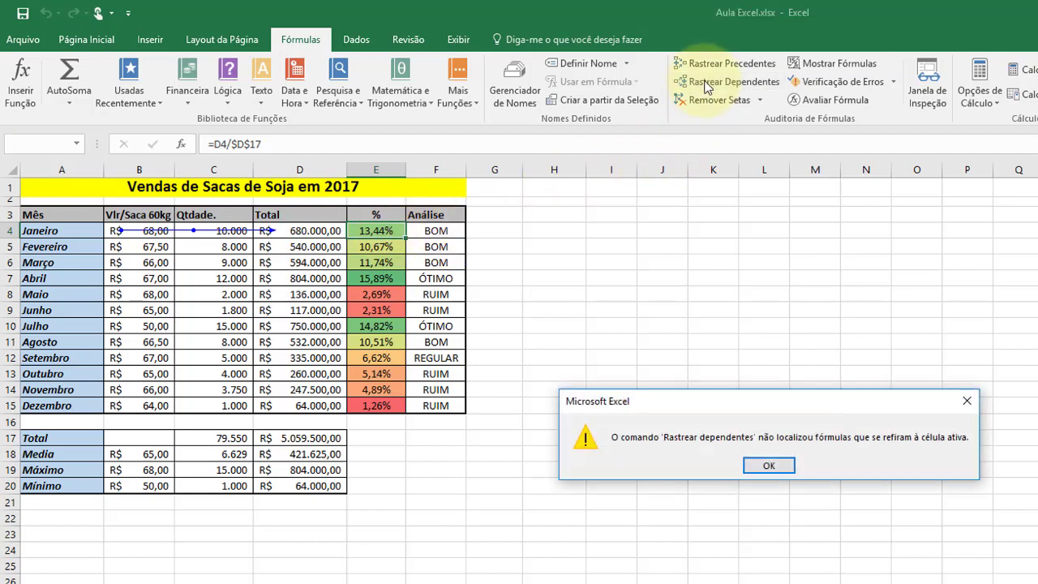
left_click(769, 465)
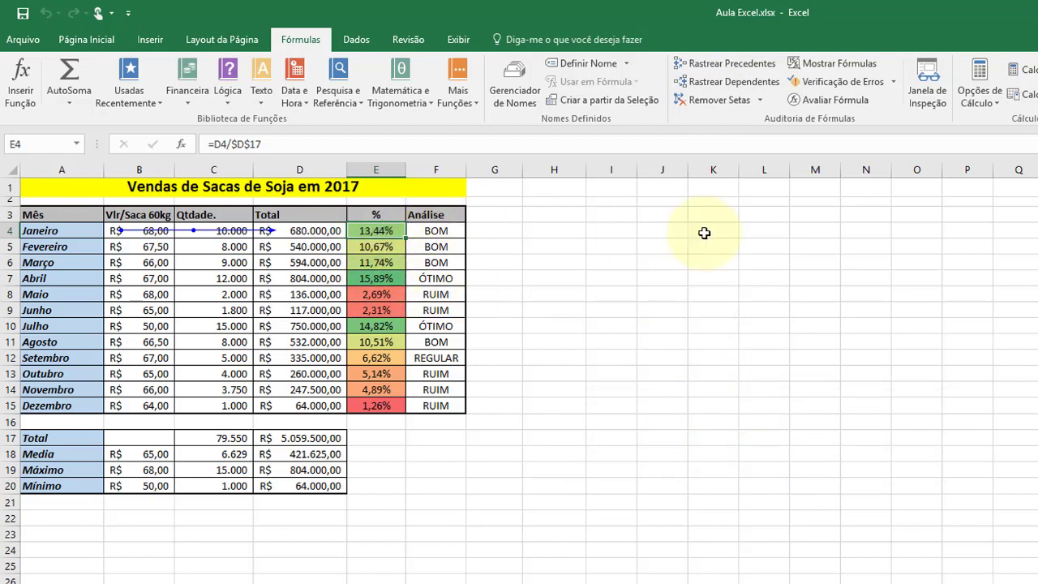
left_click(704, 65)
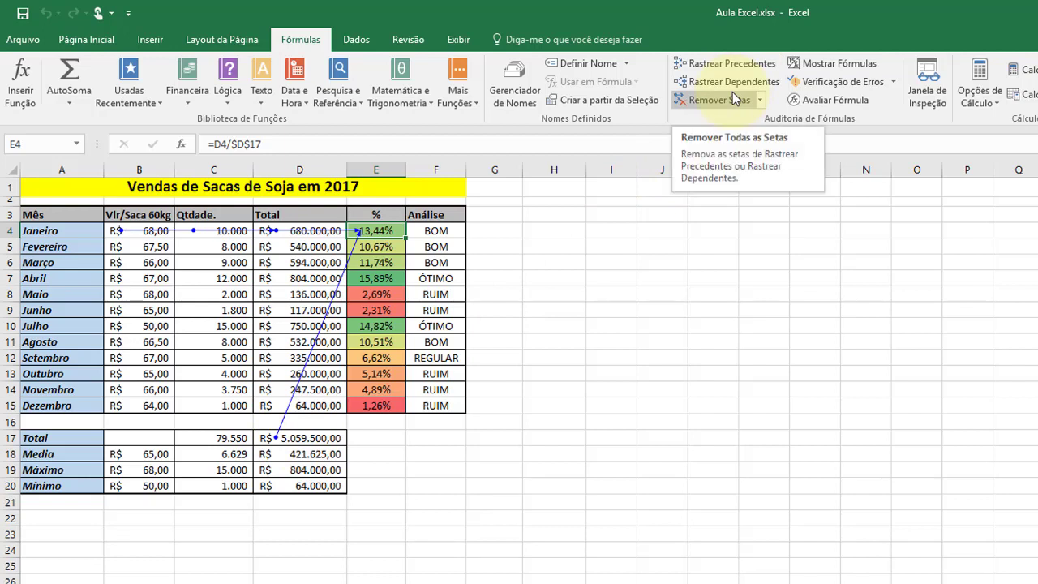
Step: Clear all existing trace arrows and select the monthly prices B4:B15
left_click(699, 106)
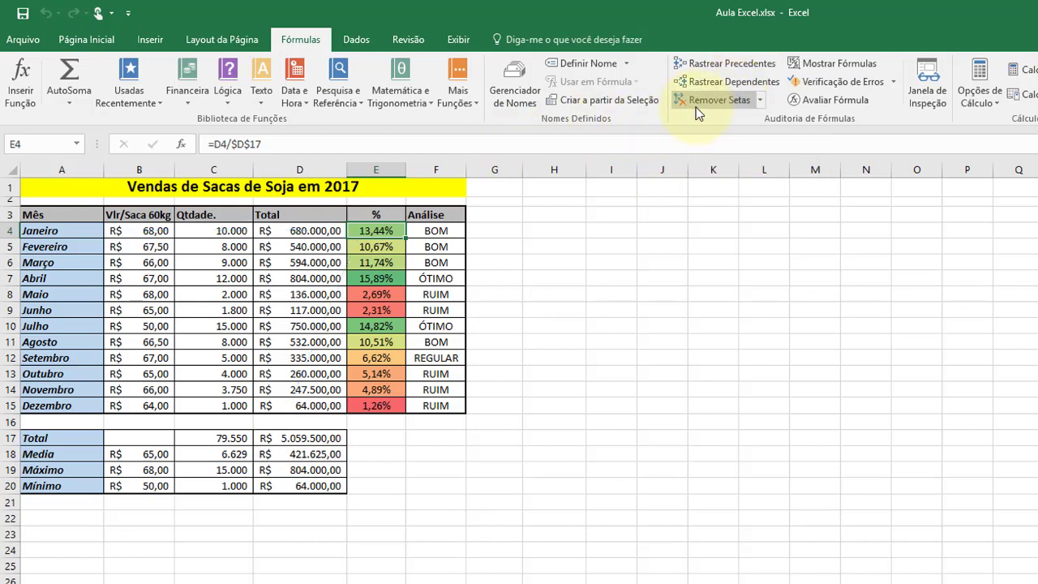
left_click_drag(134, 230, 122, 406)
left_click_drag(156, 234, 150, 404)
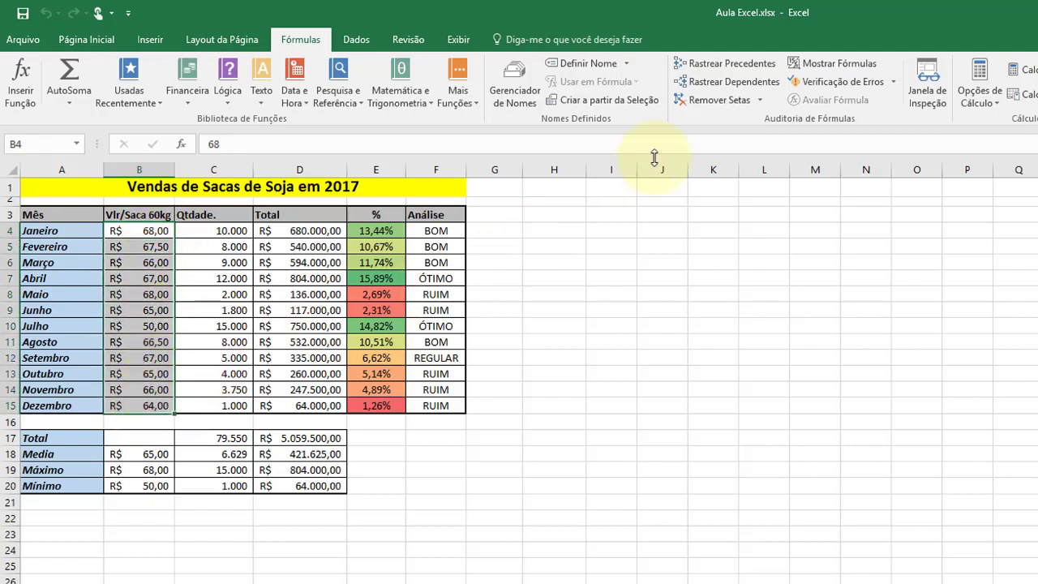
Step: Trace dependents of the January price B4, showing arrows to D4 and B18–B20
left_click(724, 63)
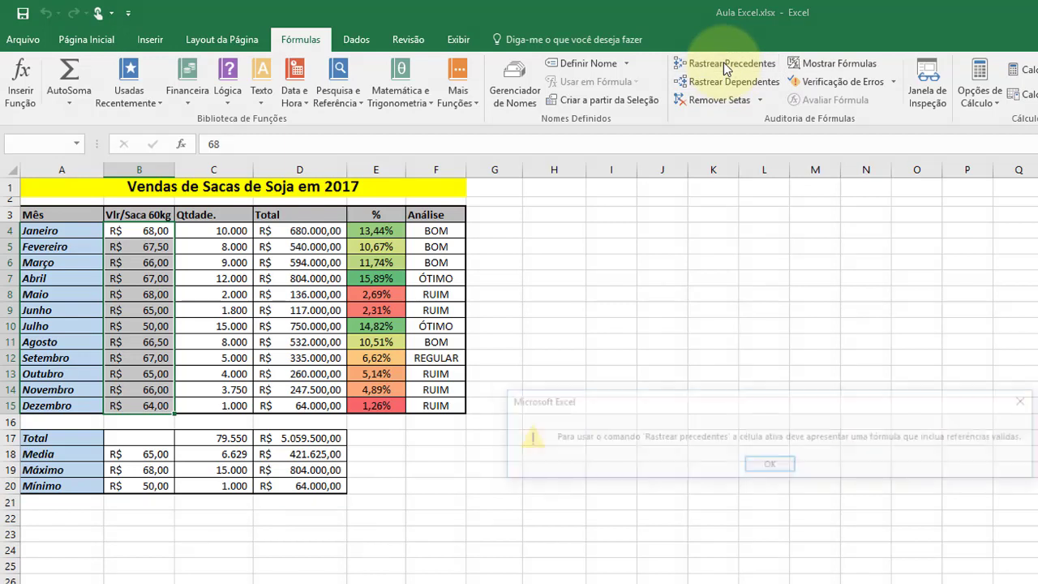
left_click(767, 465)
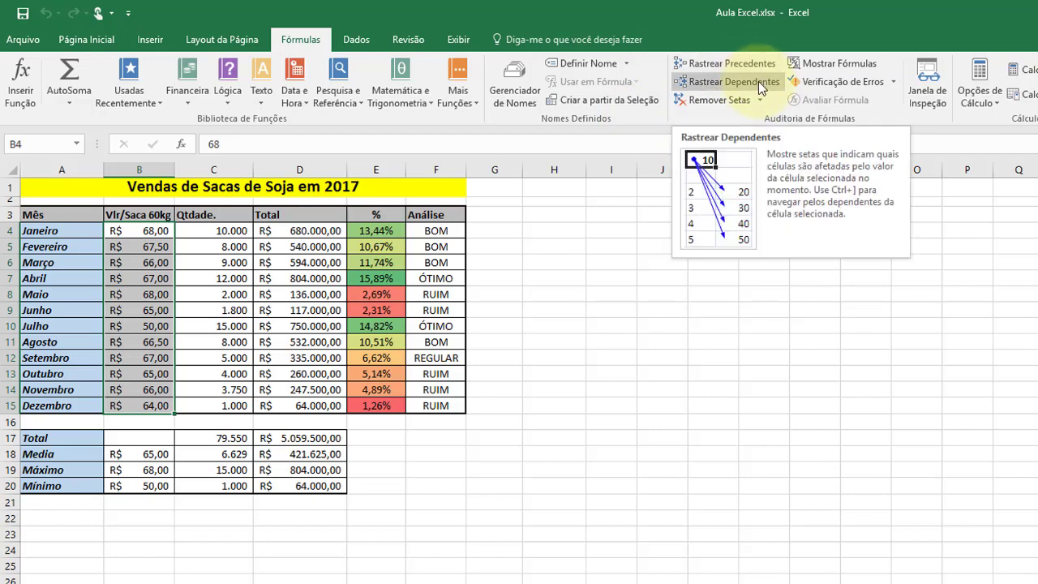
left_click(736, 85)
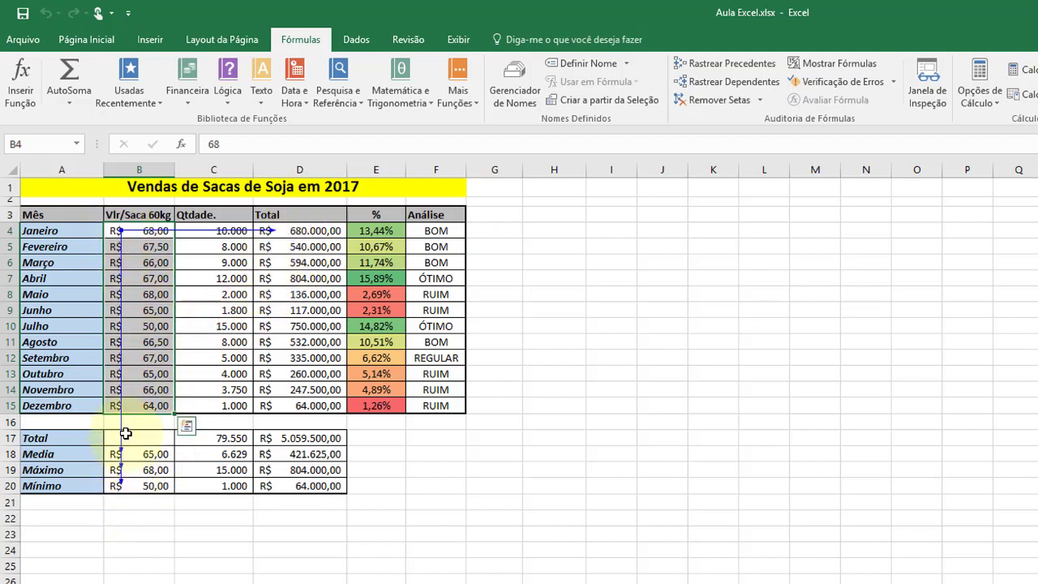
Step: Trace dependents of the quantities C4:C15 and totals D4:D15, then remove all arrows
left_click(223, 373)
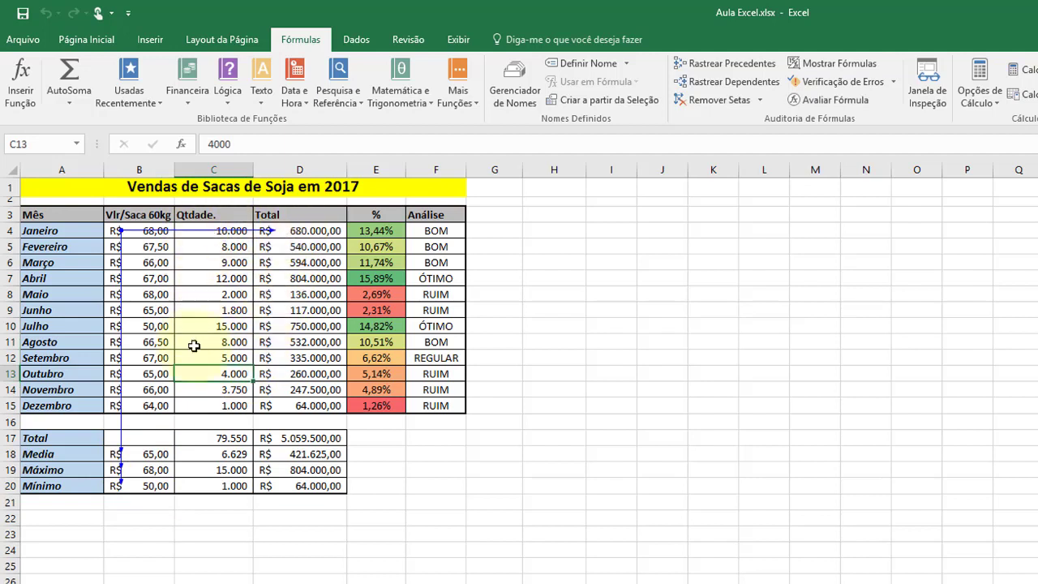
left_click_drag(223, 406, 220, 231)
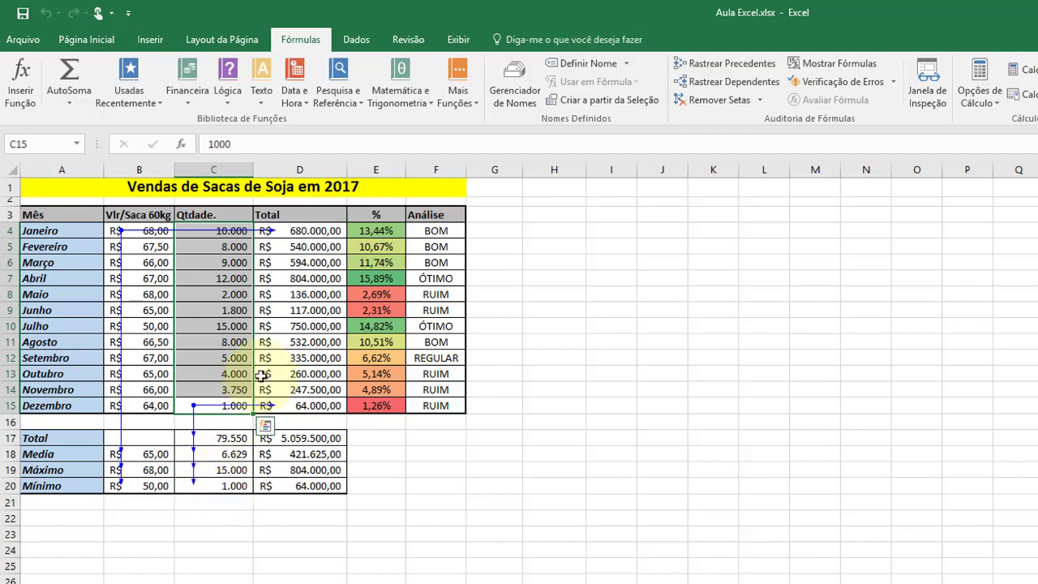
left_click_drag(312, 231, 324, 408)
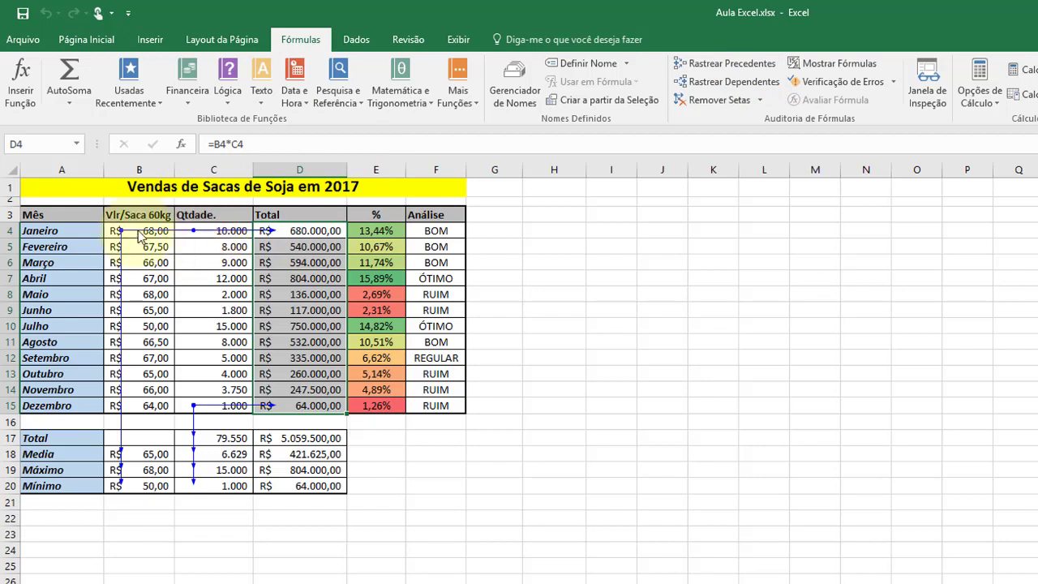
left_click(758, 83)
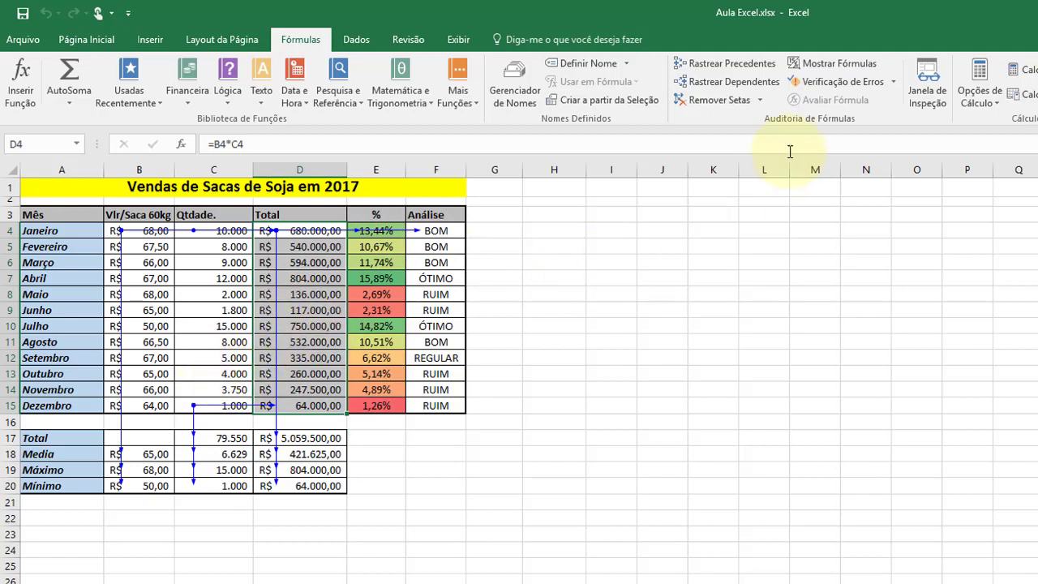
left_click(707, 100)
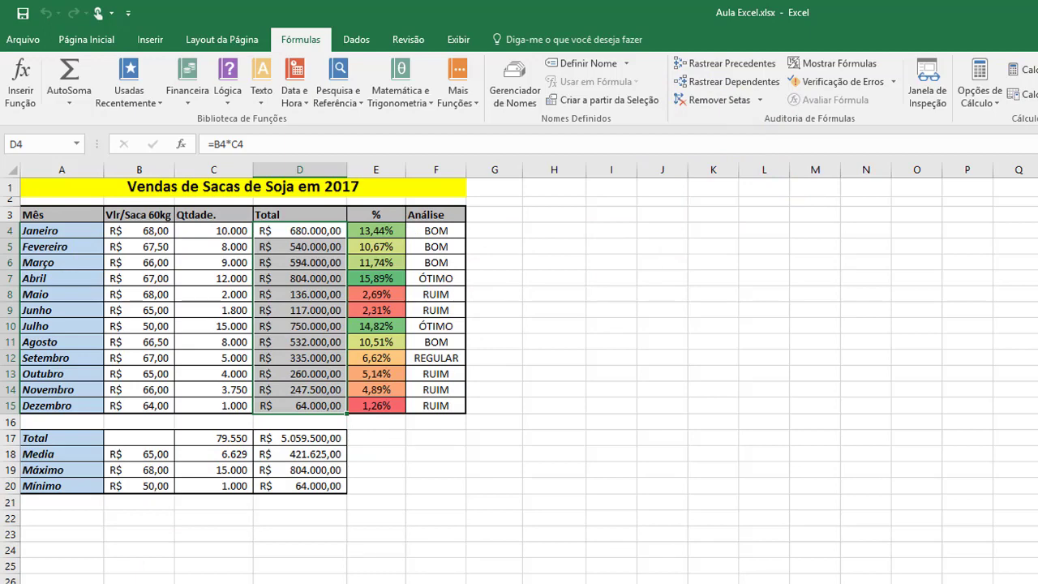
Step: Switch to the Geografia sheet and select the bimester grades B4:E15
key("ctrl+Page_Down")
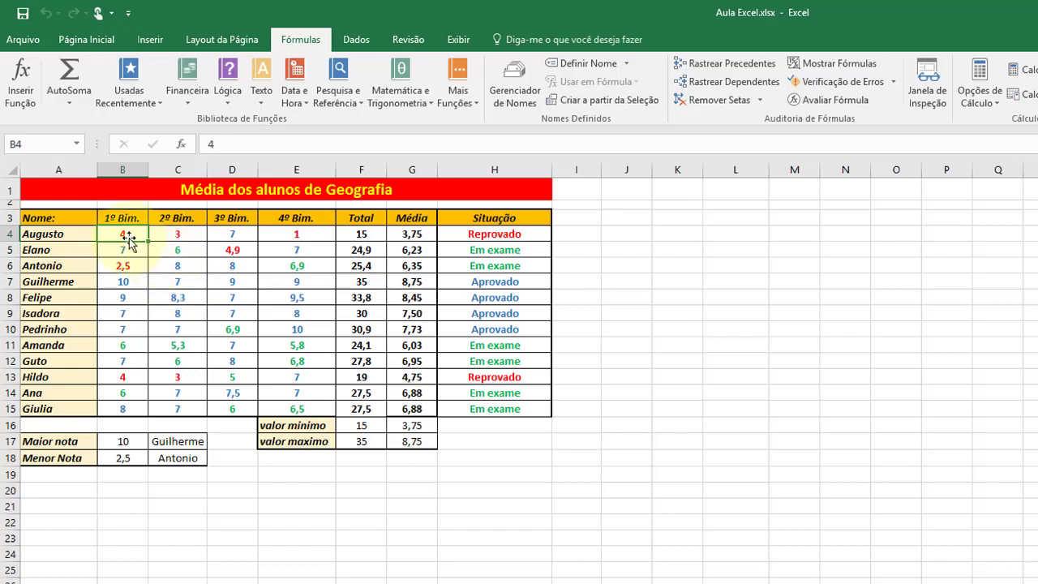
left_click(133, 244)
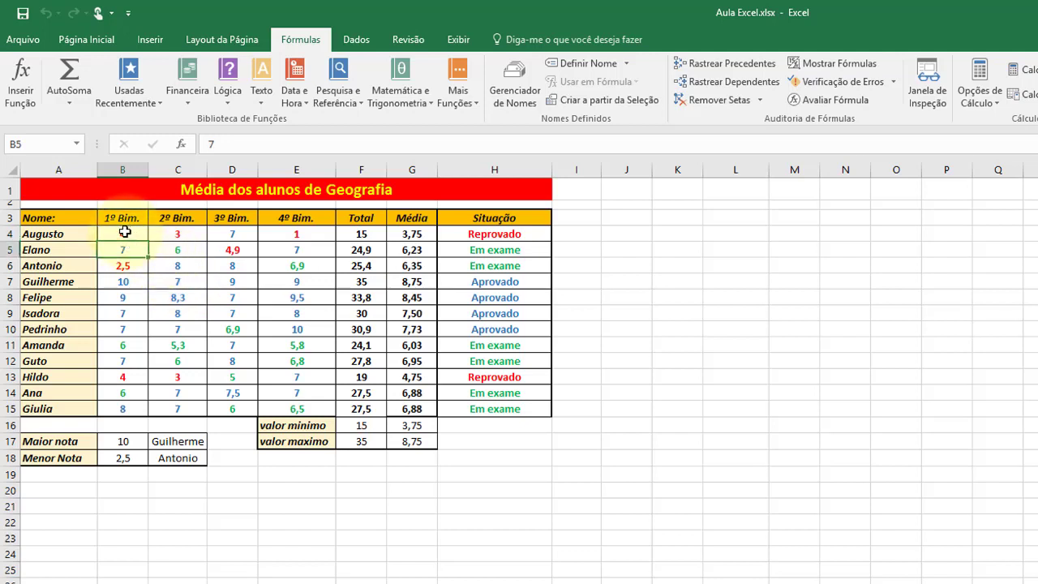
left_click_drag(125, 233, 302, 402)
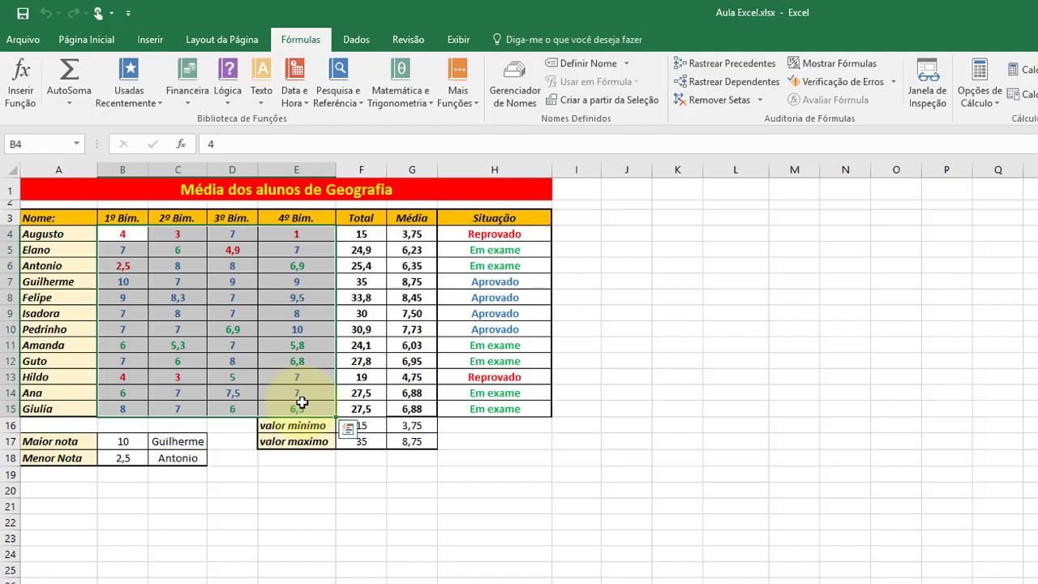
Step: Trace dependents of grade B4 to Total, Média, Maior and Menor nota, then select averages G4:G15
left_click(726, 65)
left_click(763, 465)
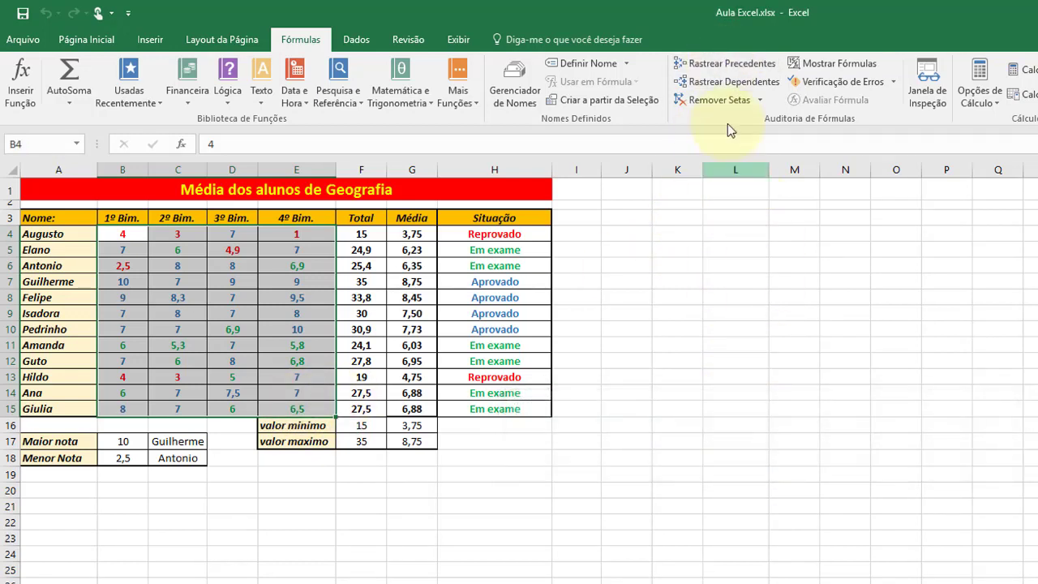
left_click(723, 66)
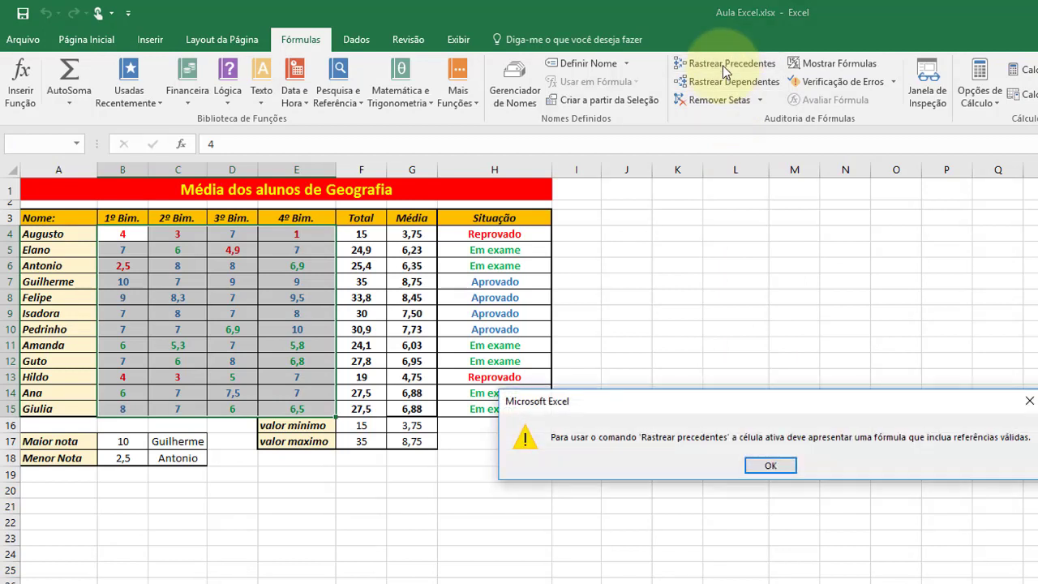
left_click(761, 469)
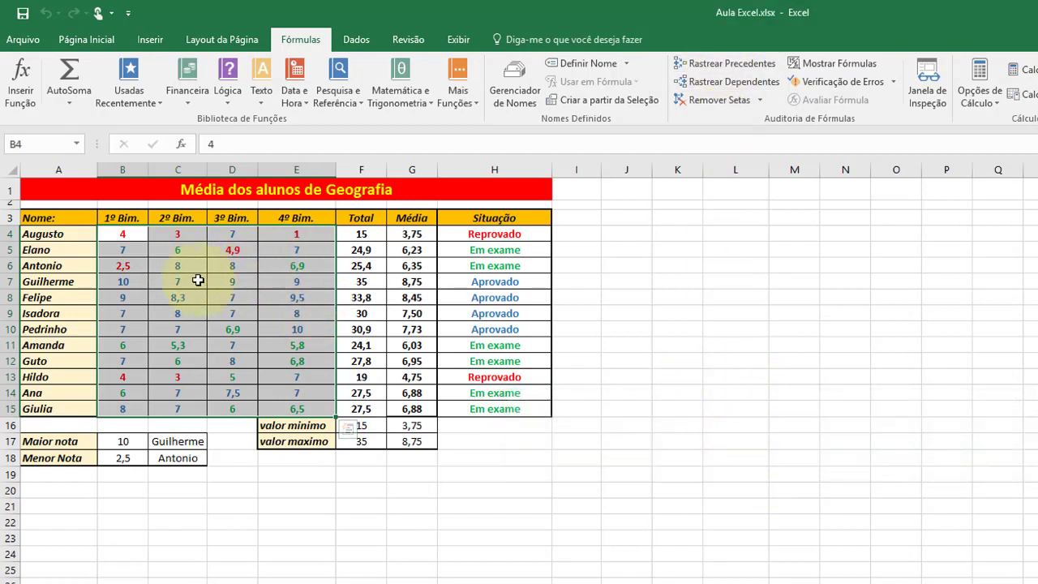
left_click(744, 86)
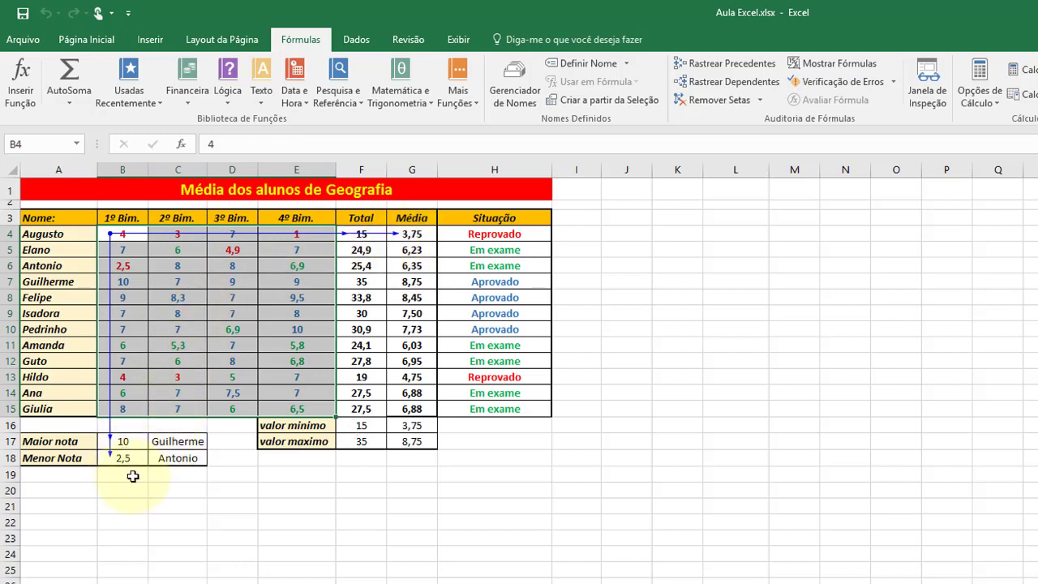
left_click(495, 539)
left_click_drag(412, 233, 412, 409)
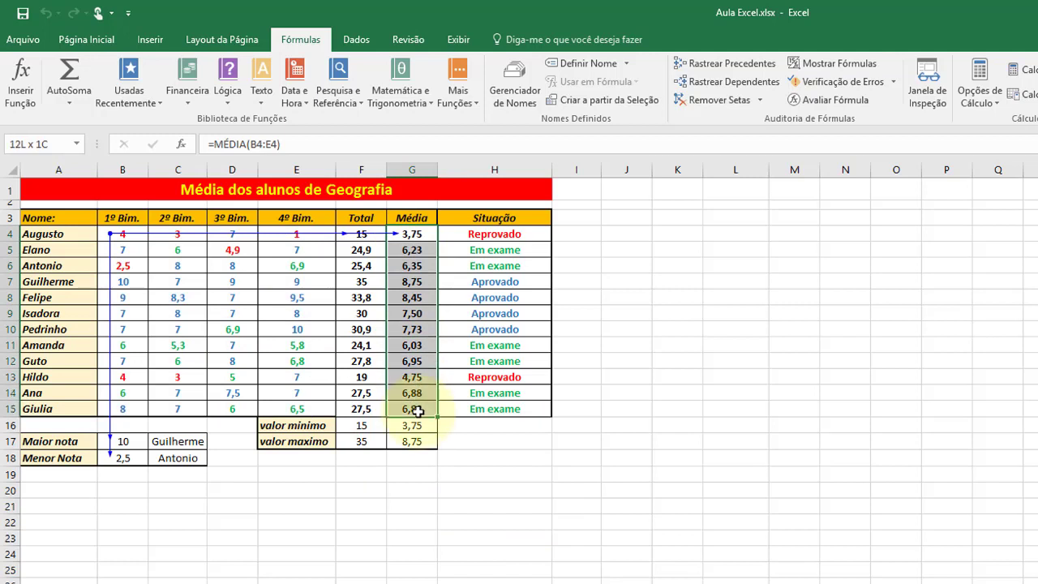
Step: Trace dependents of the Média in G4 to its Situação and the minimum and maximum values
left_click(738, 82)
left_click(736, 313)
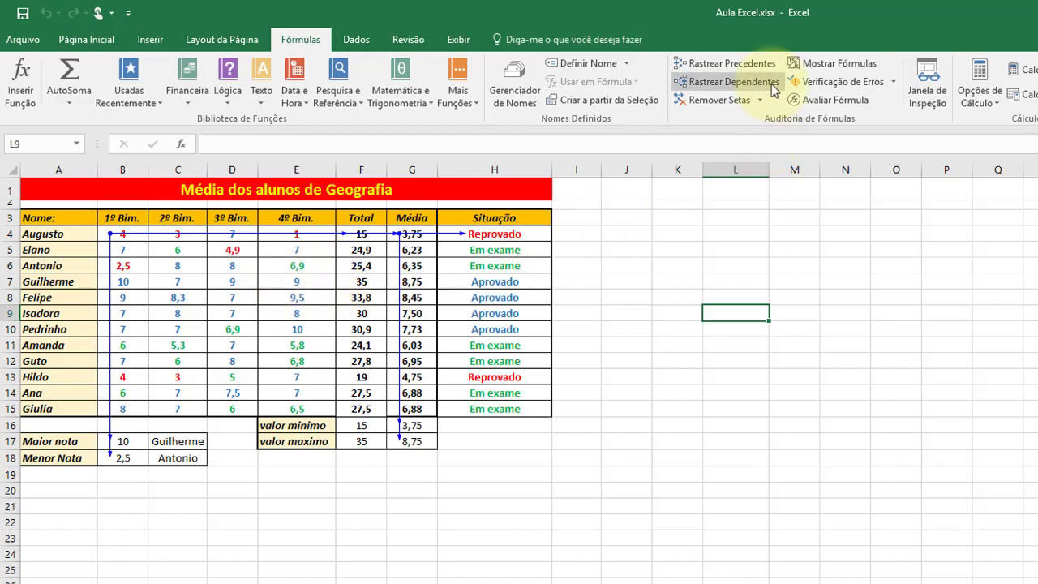
left_click(299, 280)
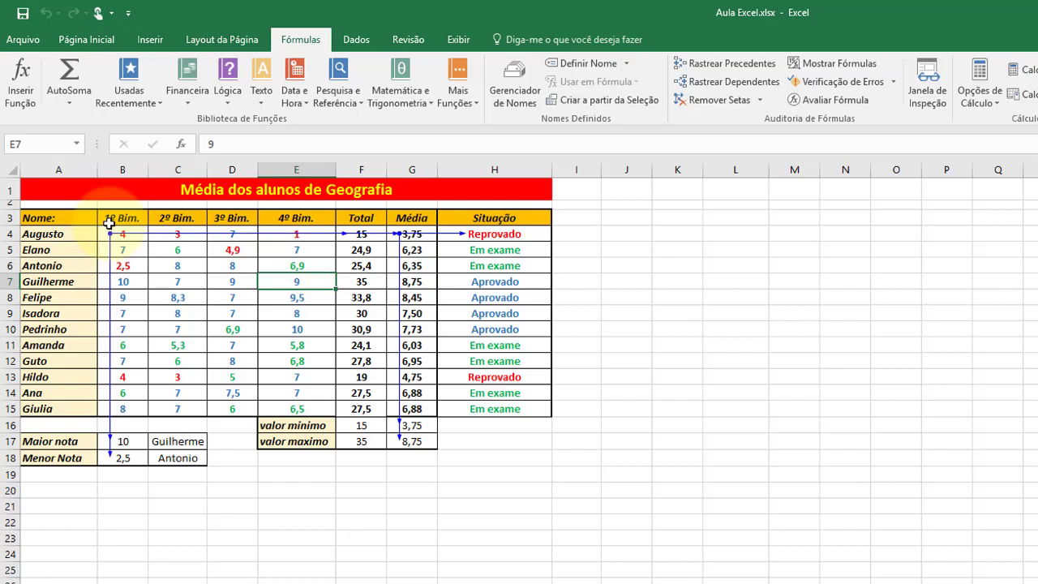